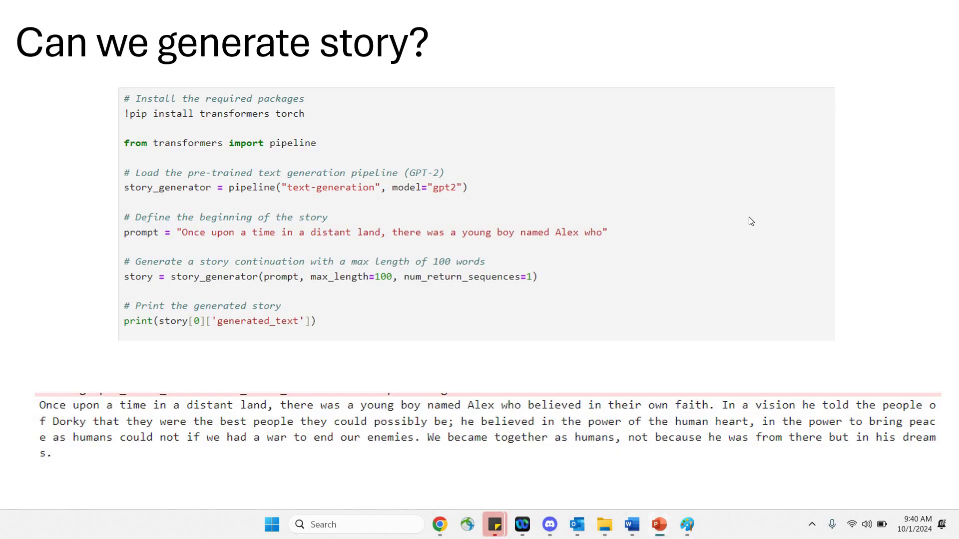
- Turn on the laser pointer from the slideshow's right-click Pointer Options menu
right_click(910, 186)
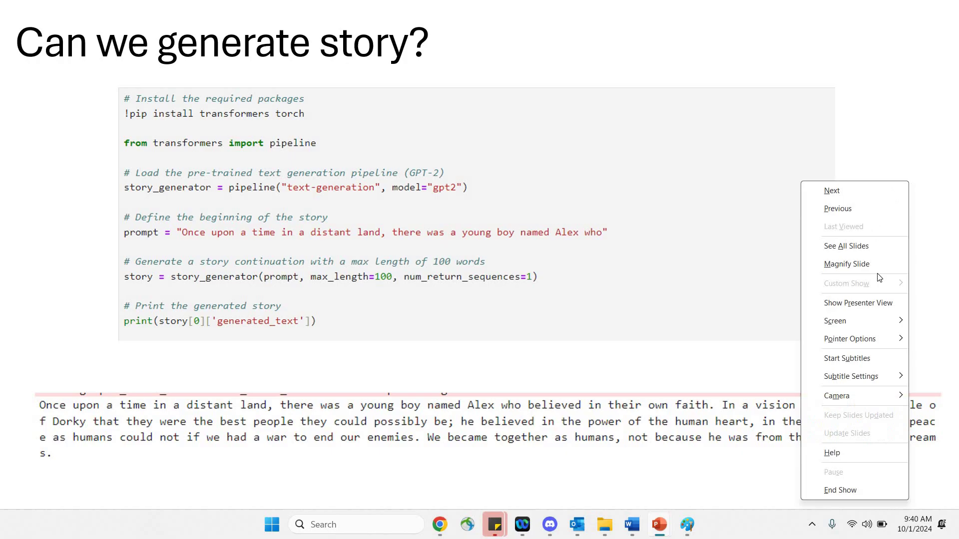
mouse_move(850, 340)
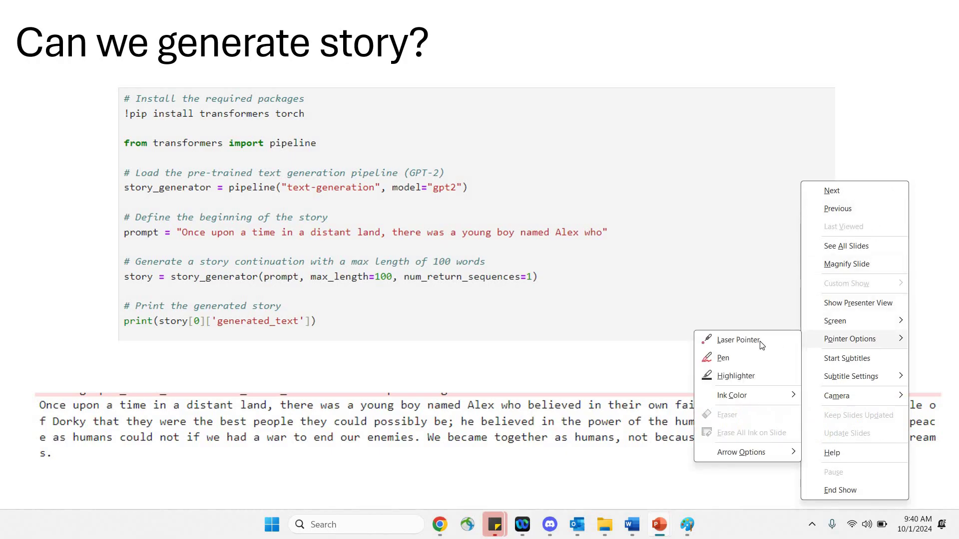
click(750, 339)
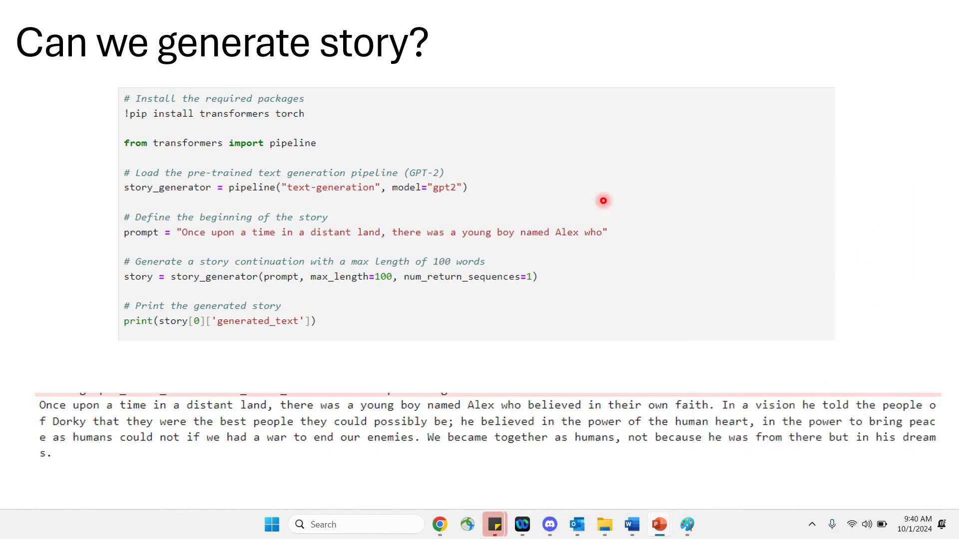